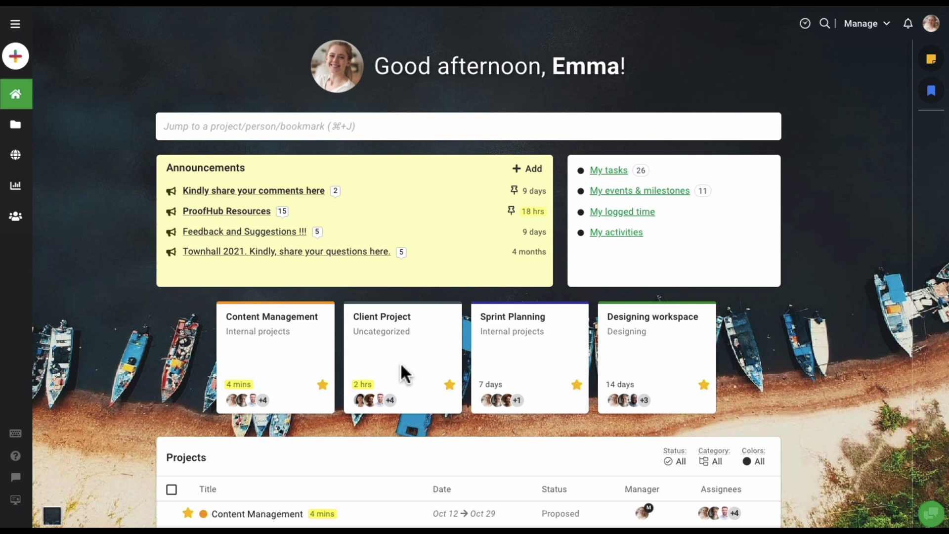
Open the Content Management project's Tasks board from the dashboard's Projects list.
{"action": "scroll", "coordinate": [201, 343], "scroll_direction": "down", "scroll_amount": 2}
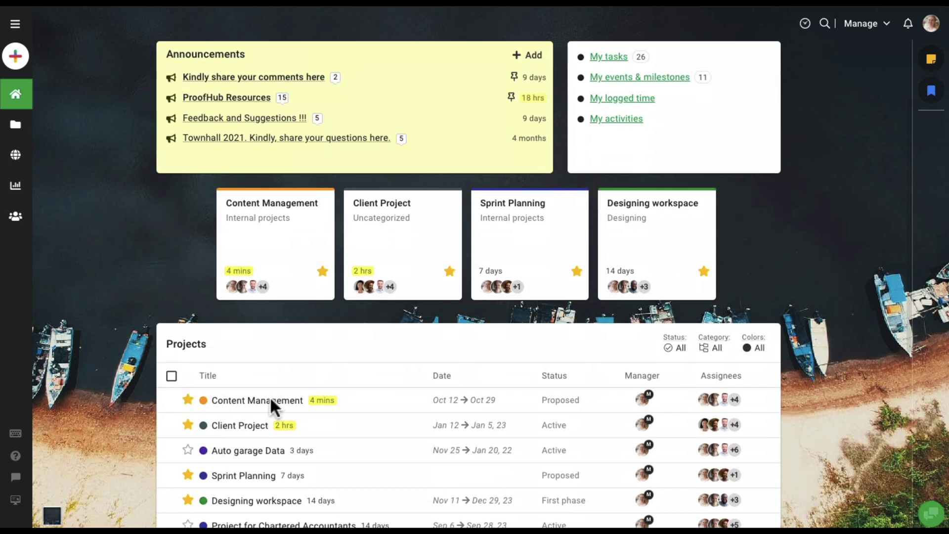
{"action": "left_click", "coordinate": [270, 403]}
{"action": "left_click", "coordinate": [322, 407]}
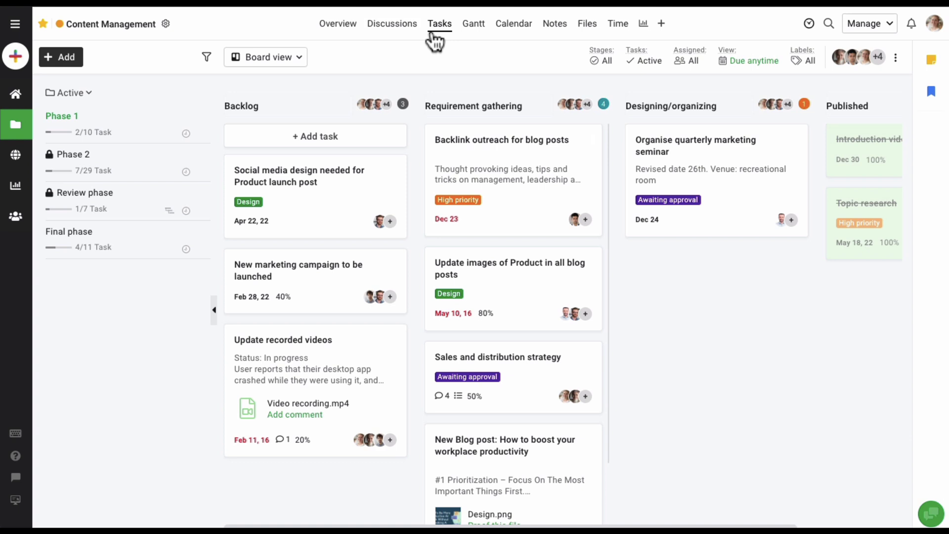
{"action": "left_click", "coordinate": [296, 63]}
{"action": "left_click", "coordinate": [399, 74]}
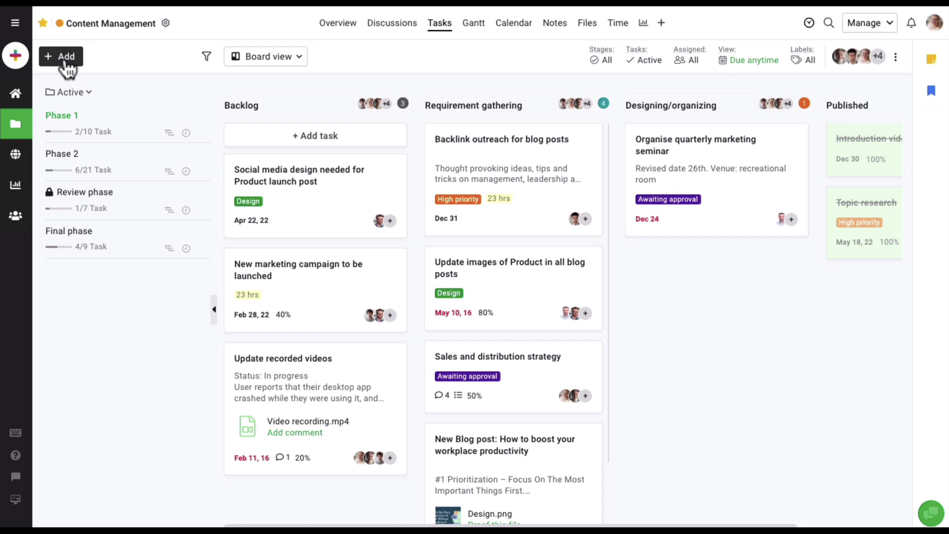
Start a new task list titled 'Planning phase' using the Planning workflow.
{"action": "left_click", "coordinate": [66, 65]}
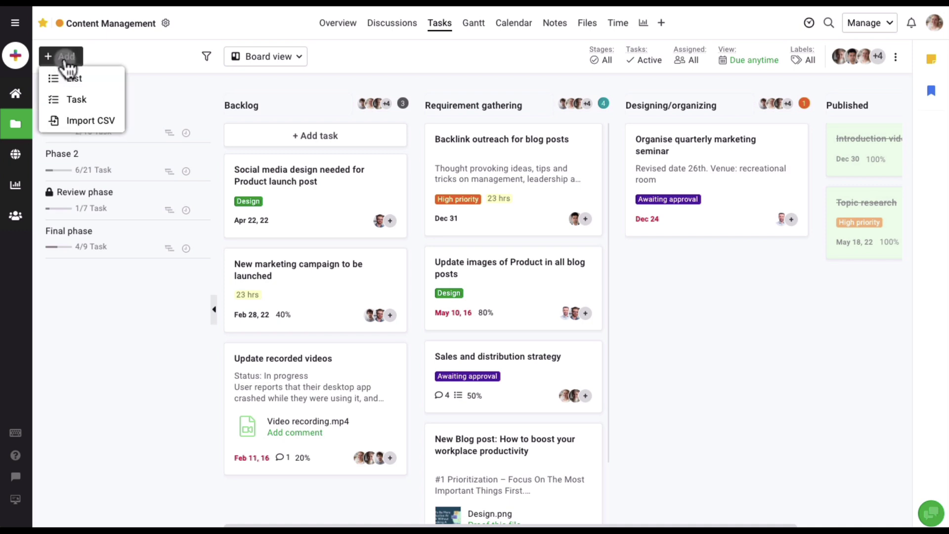
{"action": "left_click", "coordinate": [86, 84]}
{"action": "type", "text": "Pla"}
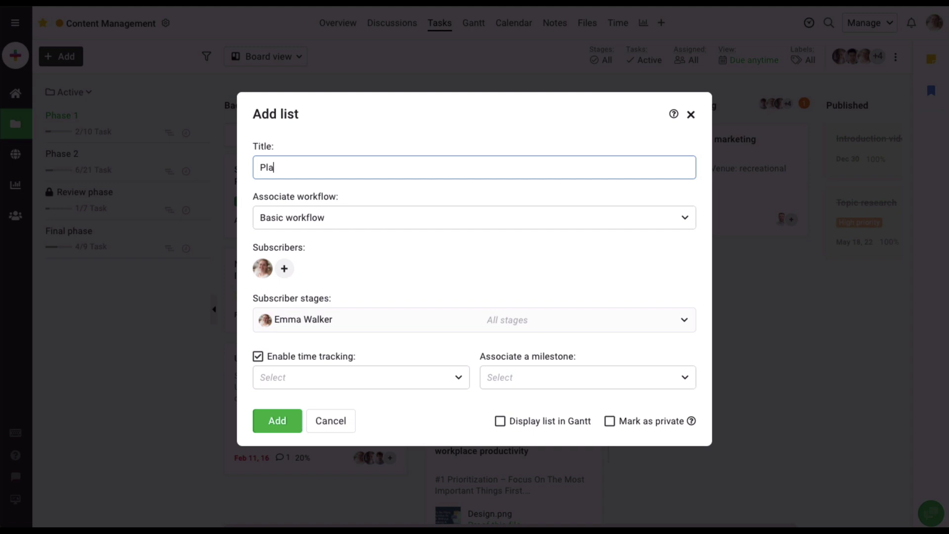
{"action": "type", "text": "nning phase"}
{"action": "left_click_drag", "start_coordinate": [254, 218], "coordinate": [305, 218]}
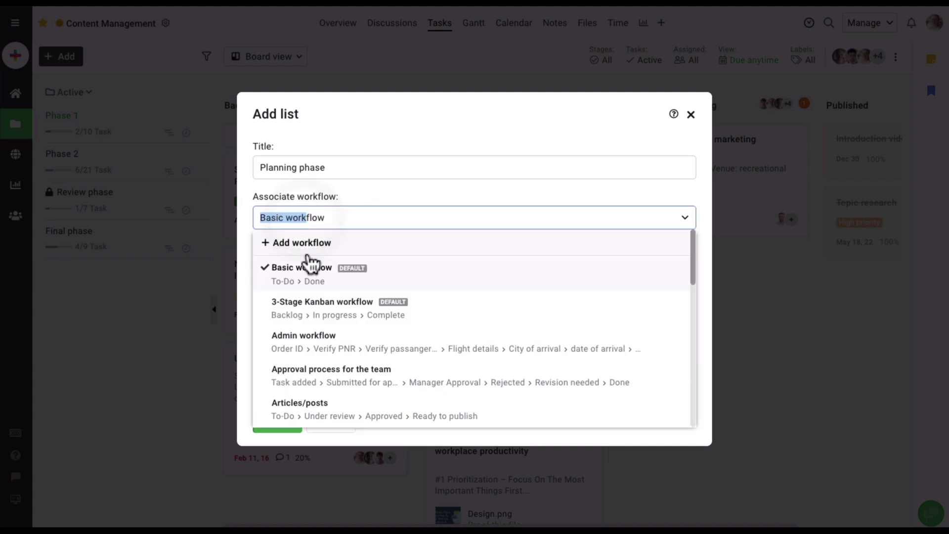
{"action": "scroll", "coordinate": [326, 332], "scroll_direction": "down", "scroll_amount": 2}
{"action": "scroll", "coordinate": [326, 331], "scroll_direction": "down", "scroll_amount": 8}
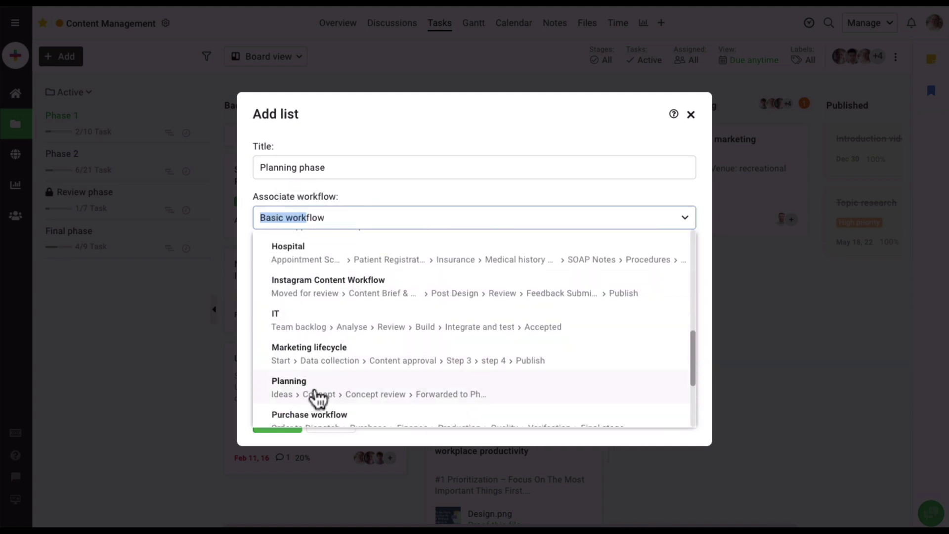
{"action": "left_click", "coordinate": [316, 391]}
{"action": "left_click", "coordinate": [393, 251]}
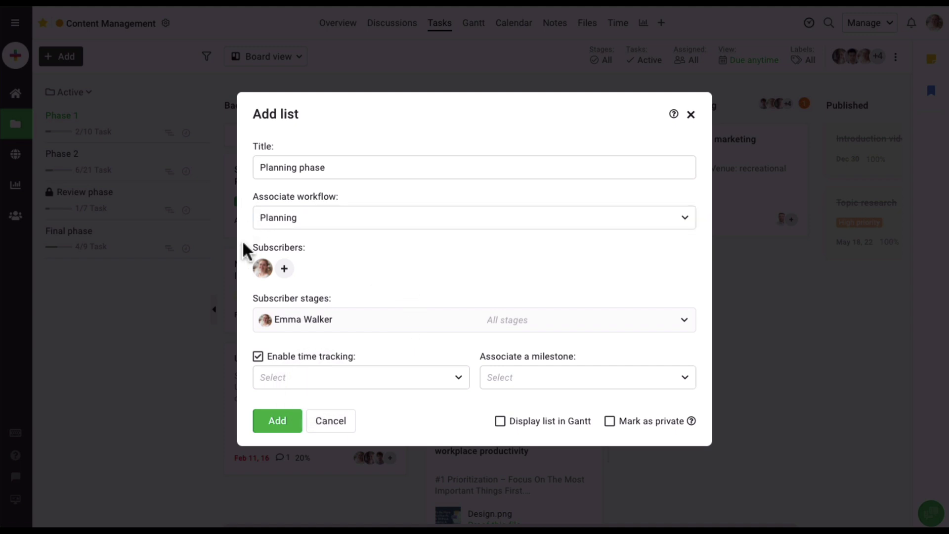
Subscribe the Writers group and two more team members to the list.
{"action": "left_click", "coordinate": [285, 269]}
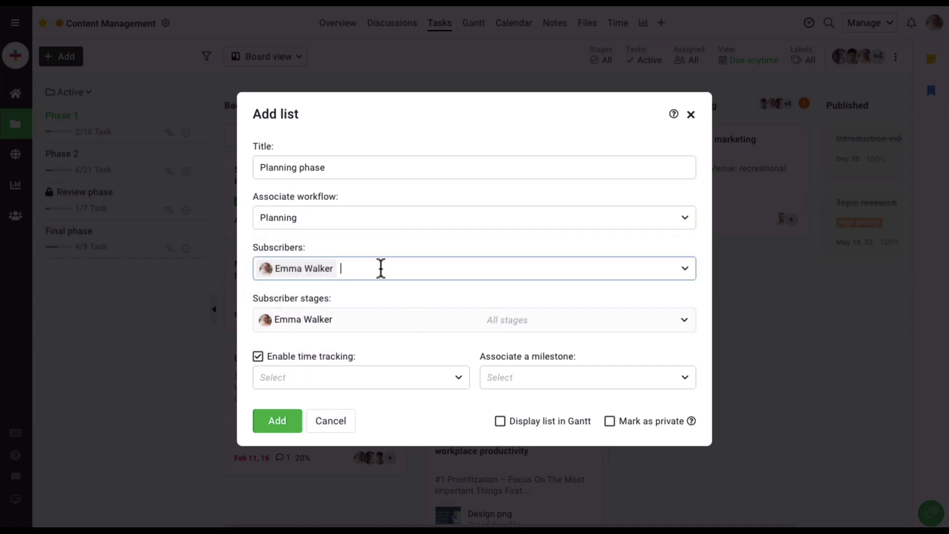
{"action": "left_click", "coordinate": [381, 267]}
{"action": "scroll", "coordinate": [349, 340], "scroll_direction": "down", "scroll_amount": 1}
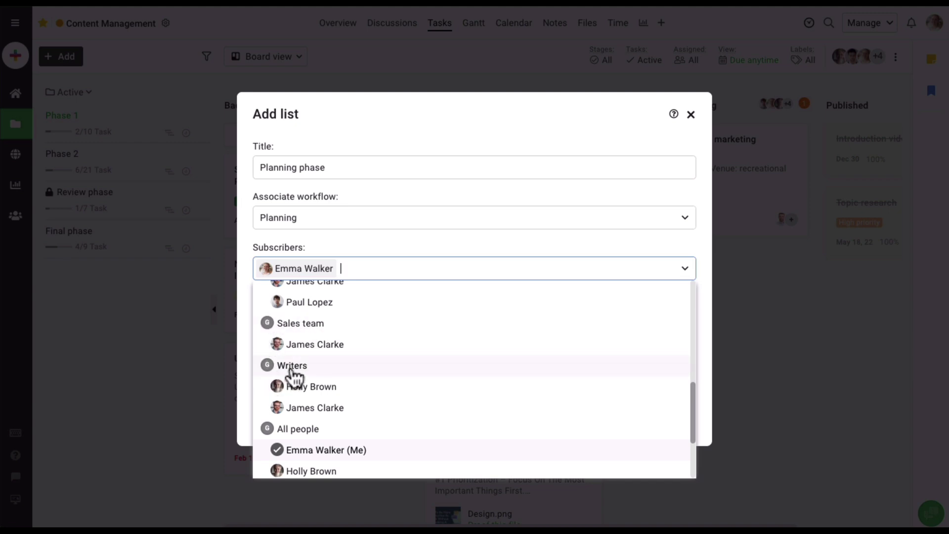
{"action": "left_click", "coordinate": [293, 369]}
{"action": "scroll", "coordinate": [336, 354], "scroll_direction": "up", "scroll_amount": 2}
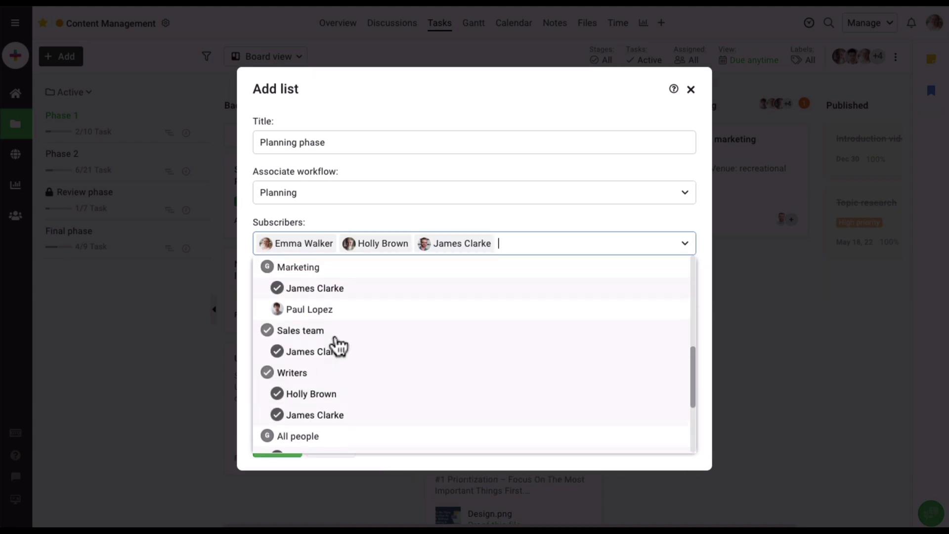
{"action": "left_click", "coordinate": [329, 321]}
{"action": "scroll", "coordinate": [328, 326], "scroll_direction": "up", "scroll_amount": 3}
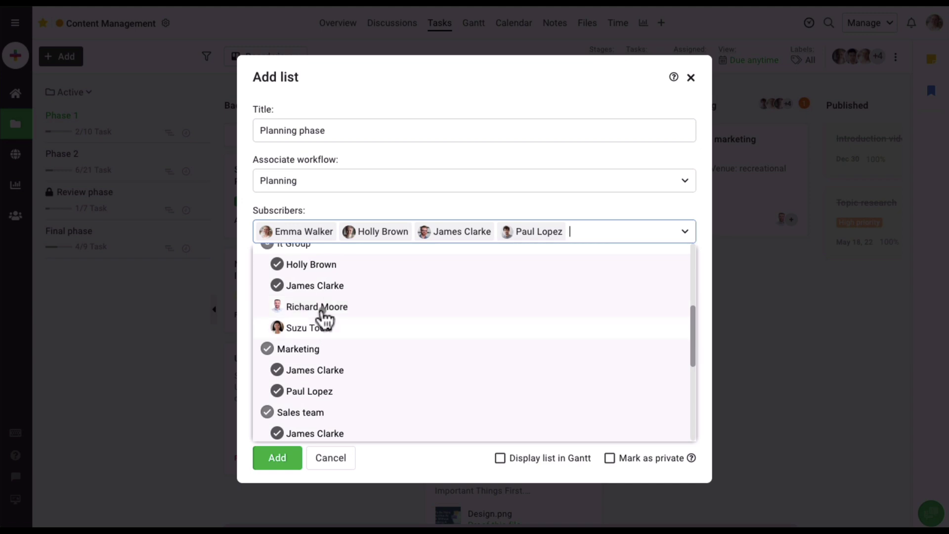
{"action": "left_click", "coordinate": [324, 312]}
{"action": "left_click", "coordinate": [240, 319]}
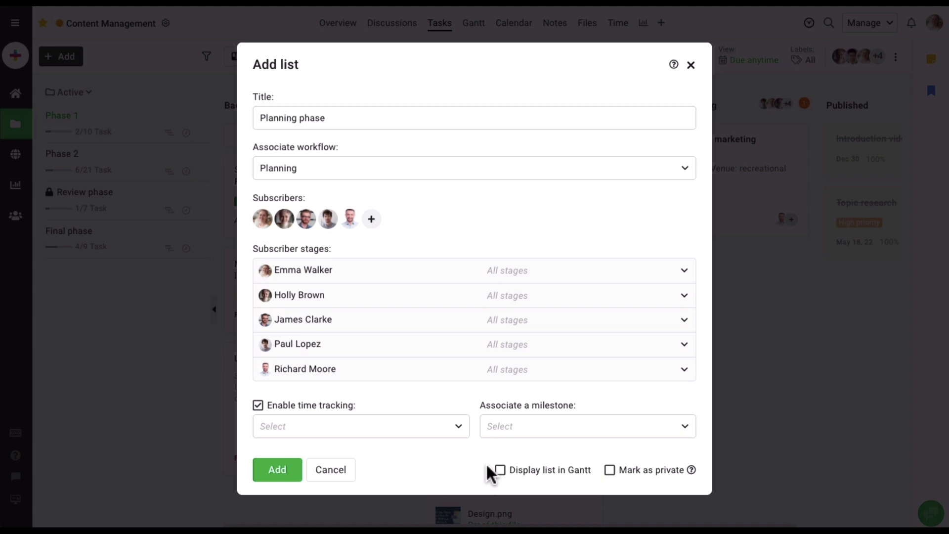
Create the list, then add task 'New article - Digital marketing' to Ideas, assigned to a team member.
{"action": "left_click", "coordinate": [289, 470]}
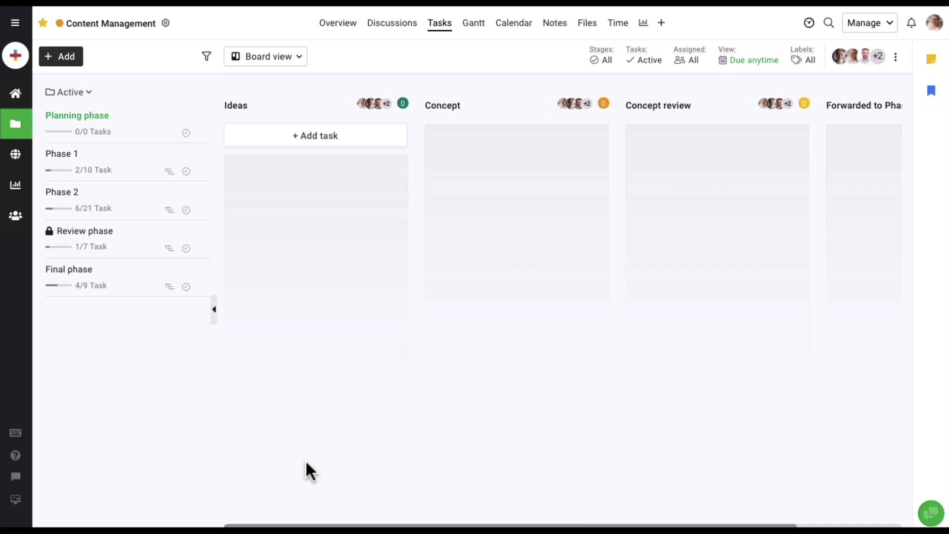
{"action": "left_click", "coordinate": [334, 142]}
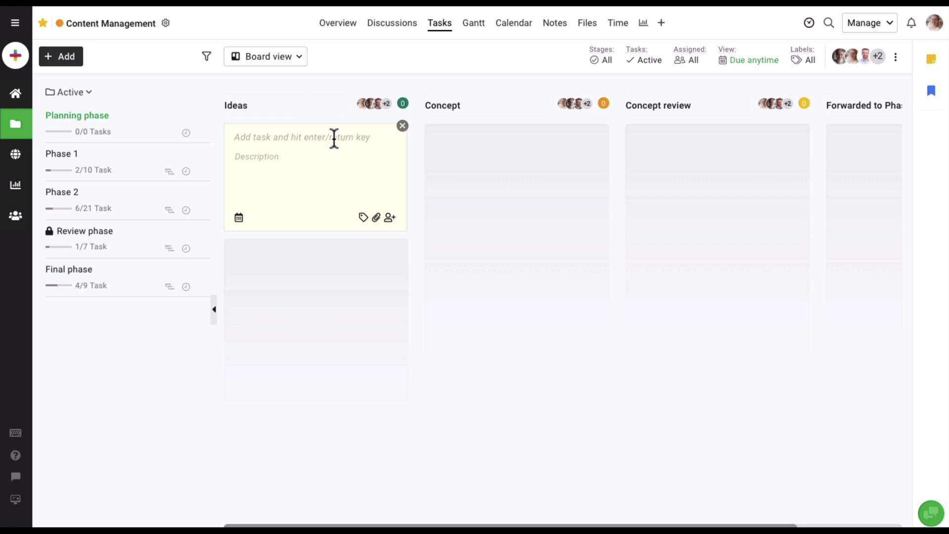
{"action": "type", "text": "New article - Digital marketing"}
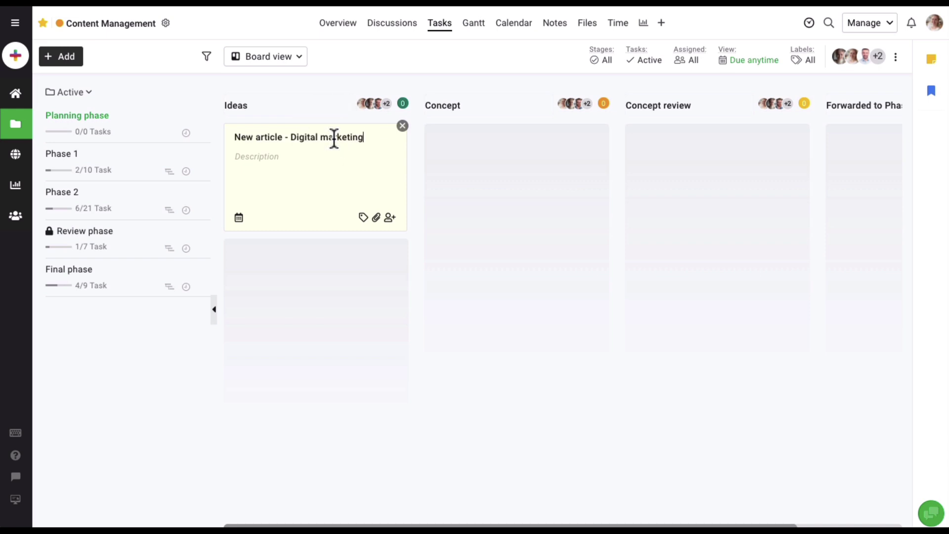
{"action": "left_click", "coordinate": [389, 218]}
{"action": "type", "text": "Ho"}
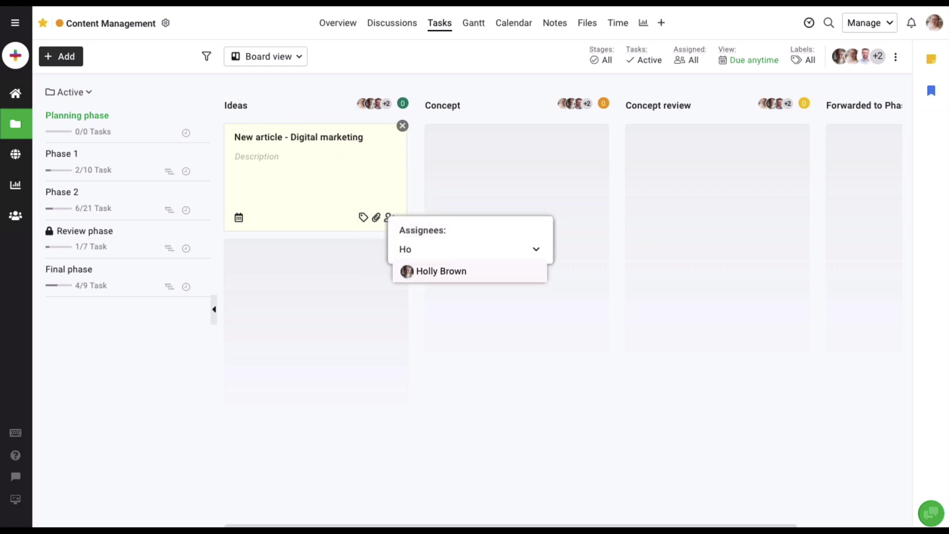
{"action": "left_click", "coordinate": [441, 271]}
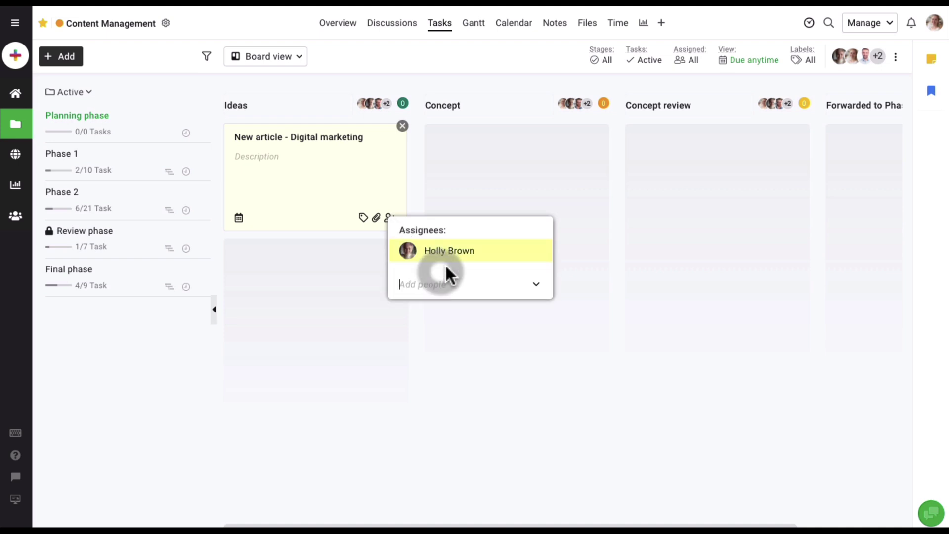
{"action": "left_click", "coordinate": [376, 142]}
{"action": "key", "text": "Return"}
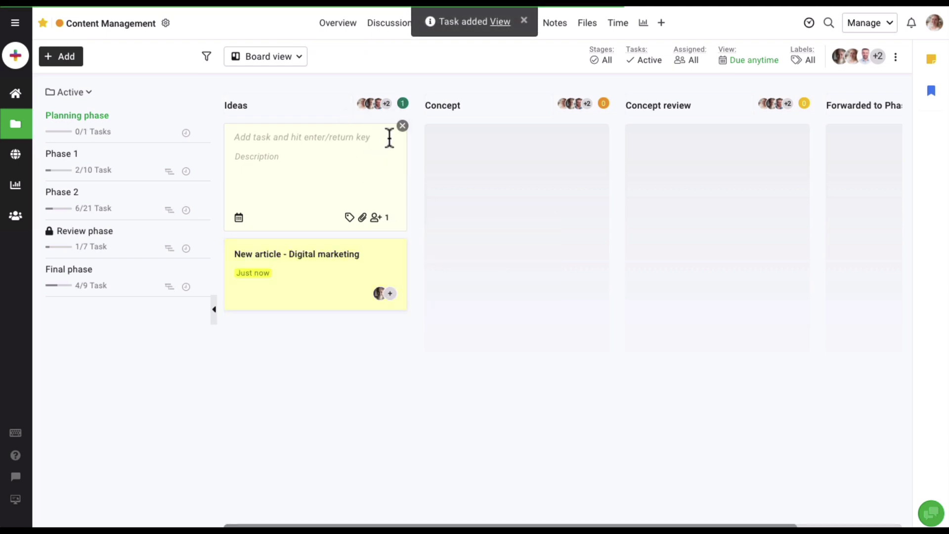
{"action": "left_click", "coordinate": [403, 125]}
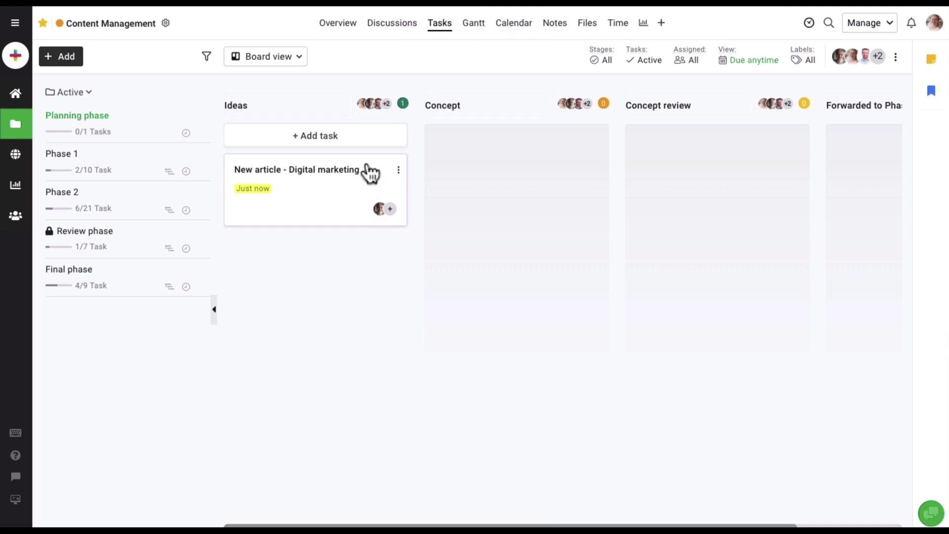
Give the New article task a Dec 31 due date and the Content/writing label.
{"action": "left_click", "coordinate": [367, 171]}
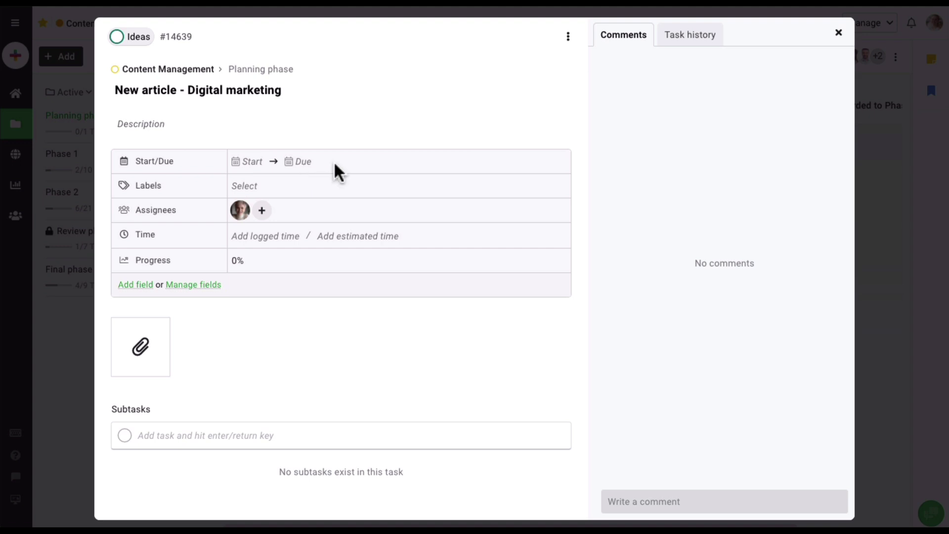
{"action": "left_click", "coordinate": [304, 162]}
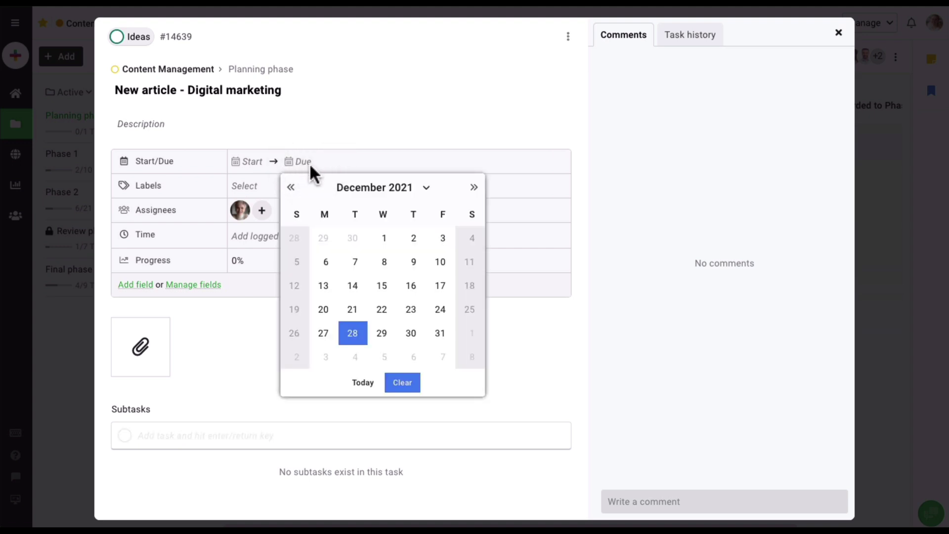
{"action": "left_click", "coordinate": [437, 332]}
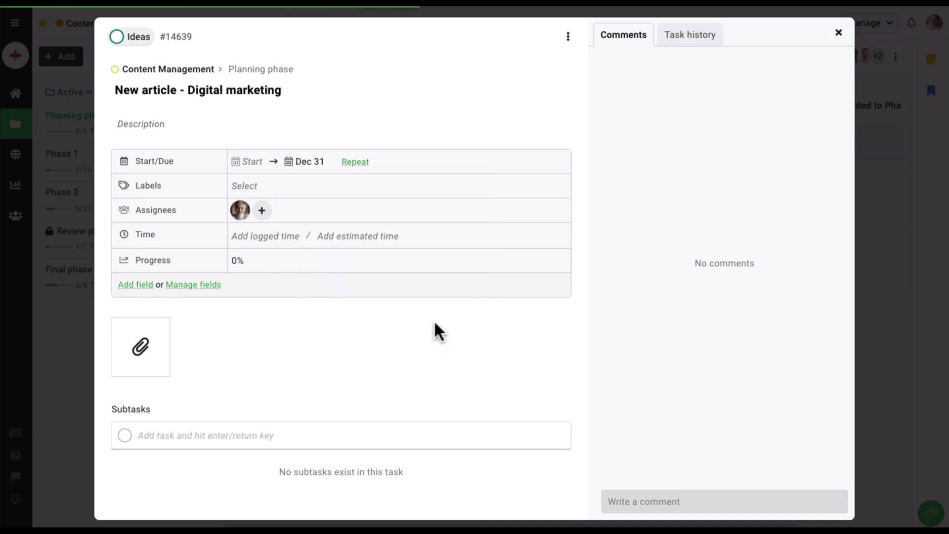
{"action": "left_click", "coordinate": [257, 191]}
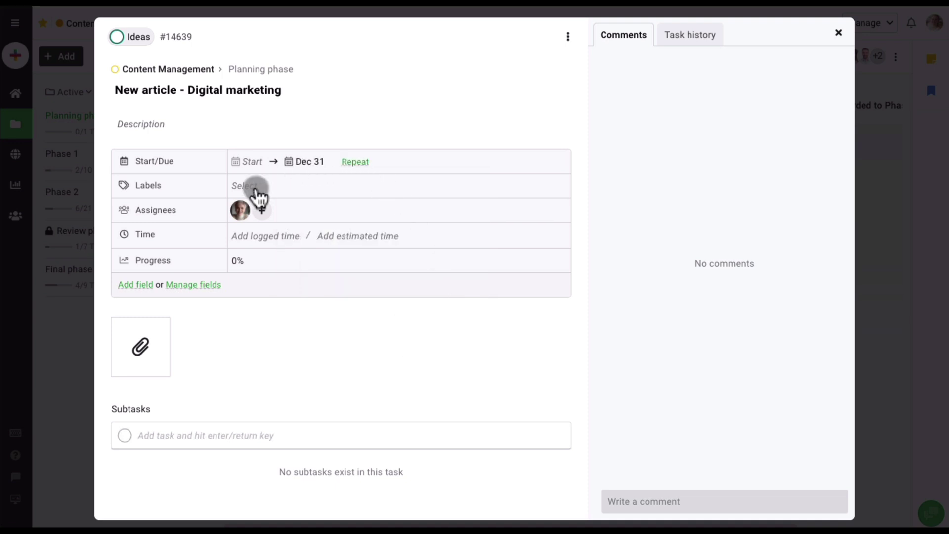
{"action": "left_click", "coordinate": [244, 231]}
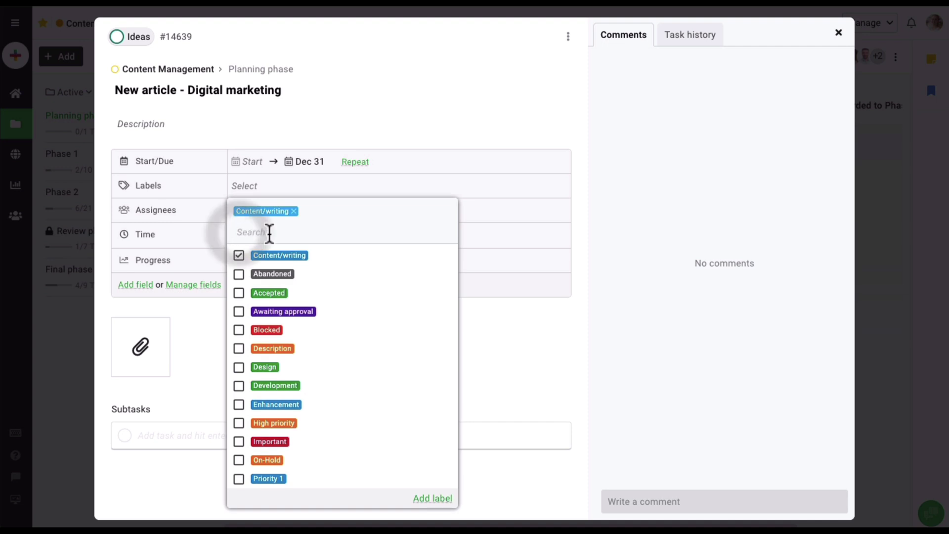
{"action": "left_click", "coordinate": [489, 332]}
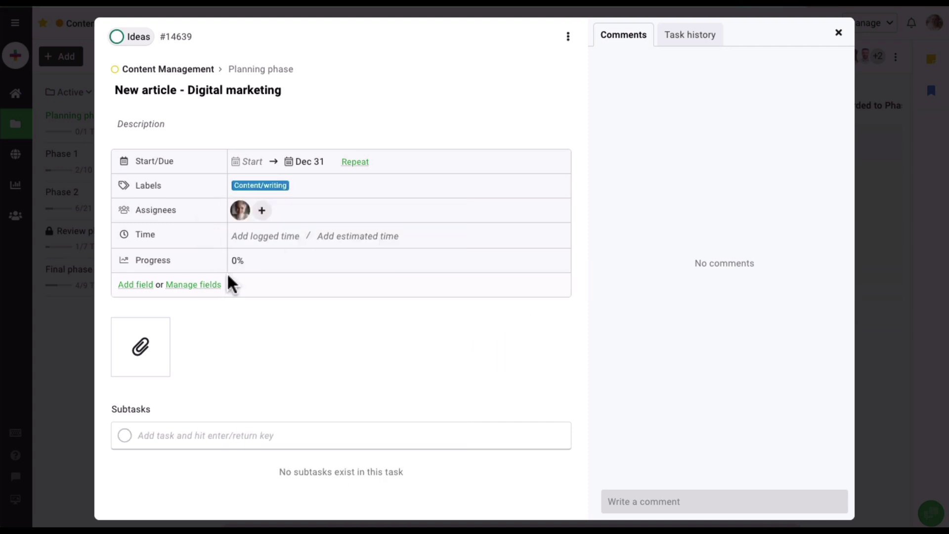
Attach 'Guidelines and parameters for writers.pdf' from ProofHub files and close the task.
{"action": "left_click", "coordinate": [141, 348]}
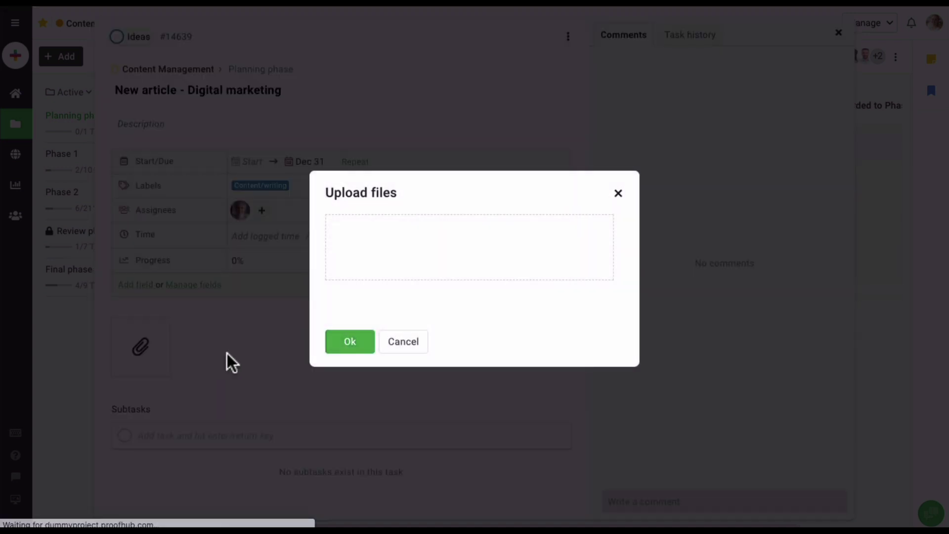
{"action": "left_click", "coordinate": [411, 302]}
{"action": "left_click", "coordinate": [395, 346]}
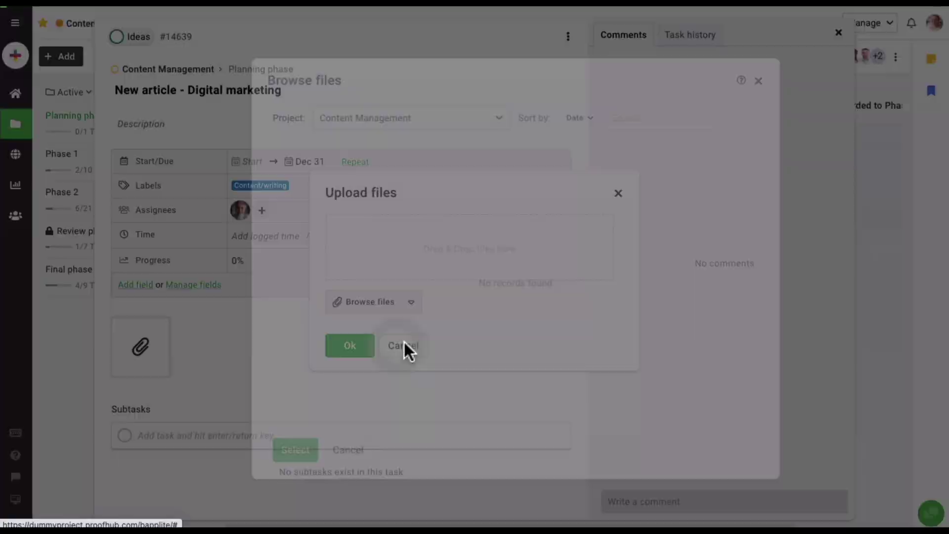
{"action": "left_click", "coordinate": [316, 393]}
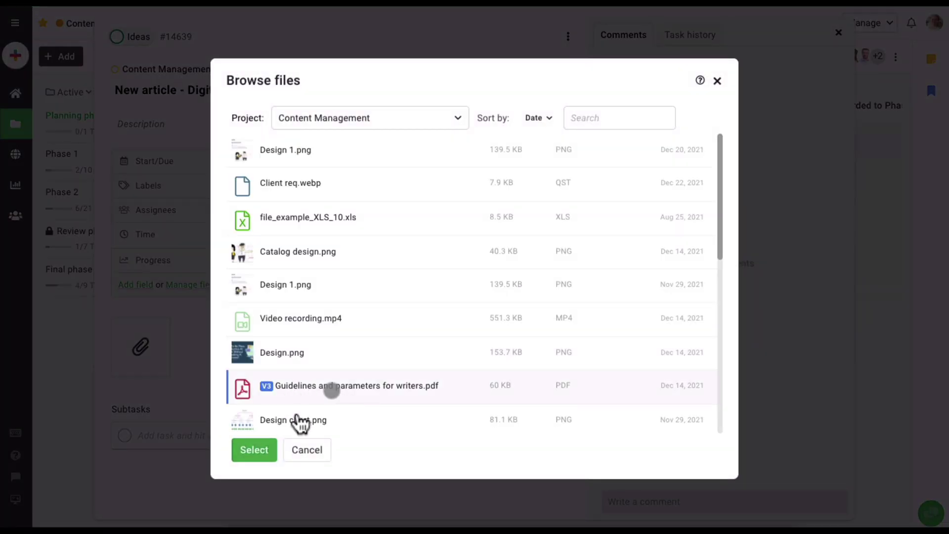
{"action": "left_click", "coordinate": [276, 450]}
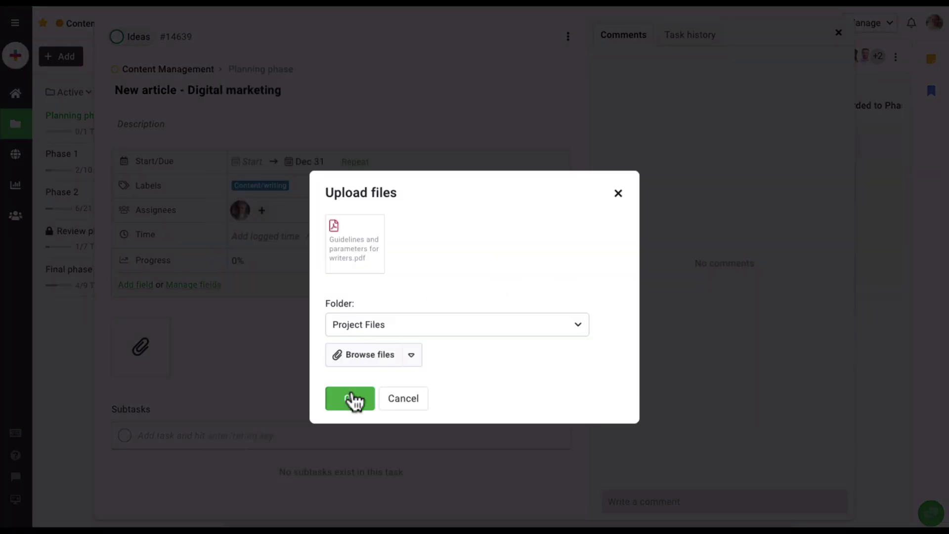
{"action": "left_click", "coordinate": [351, 399]}
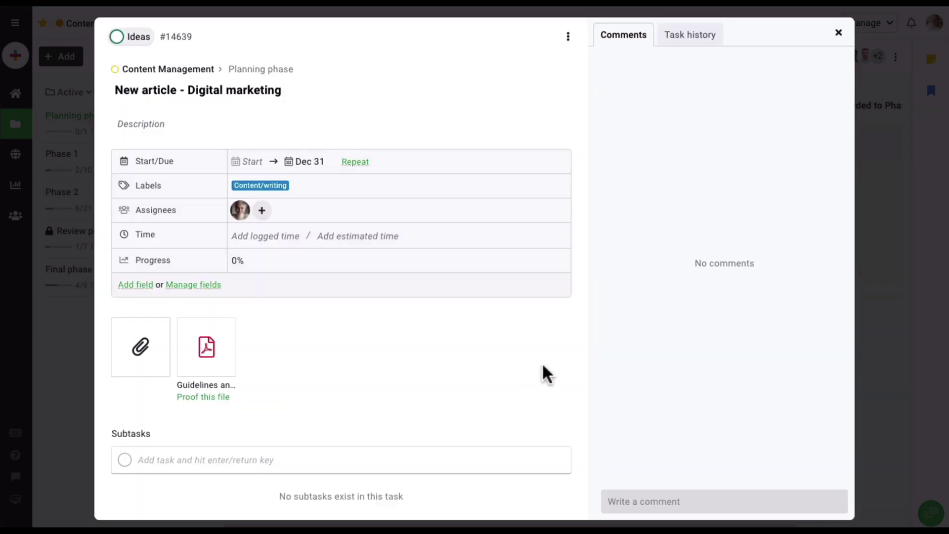
{"action": "left_click", "coordinate": [838, 34]}
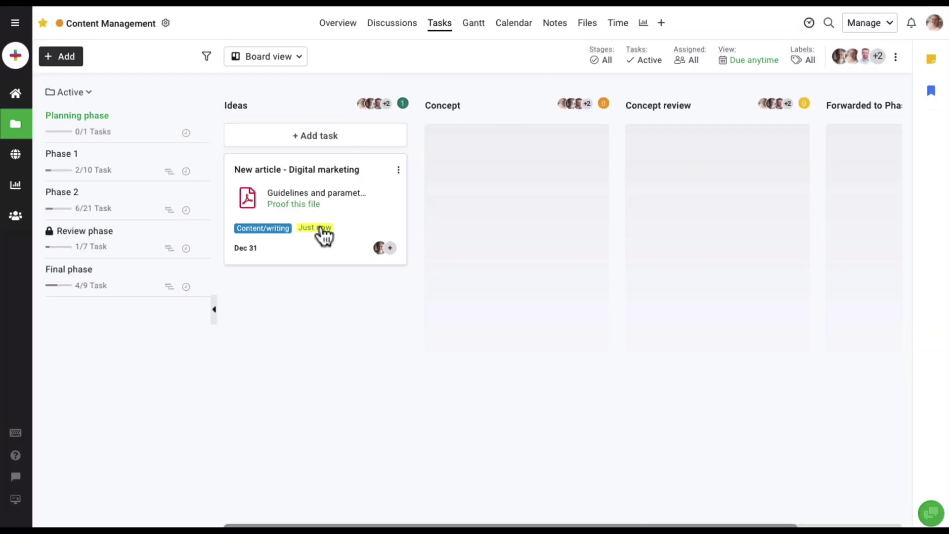
Move the New article task through Concept into Forwarded to Phase 1, then view the Phase 1 list.
{"action": "left_click_drag", "start_coordinate": [383, 183], "coordinate": [479, 142]}
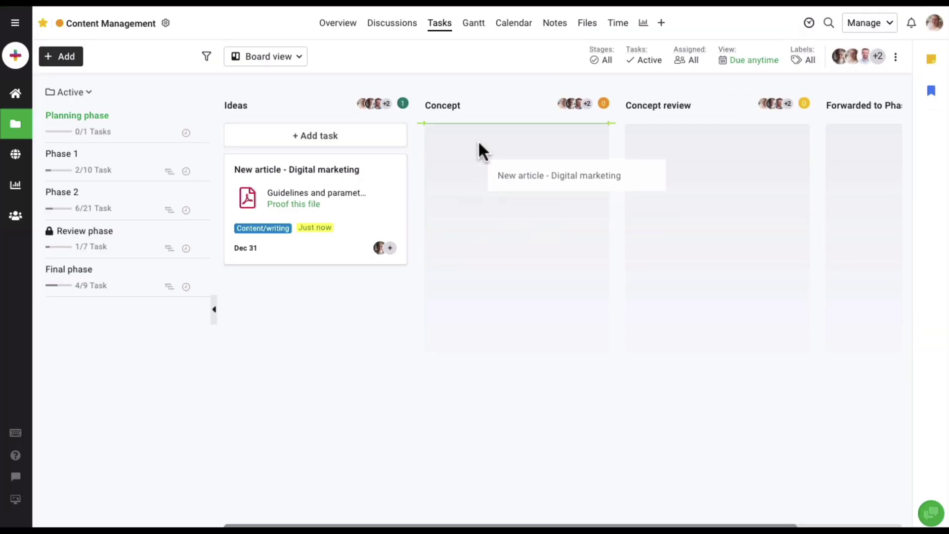
{"action": "left_click_drag", "start_coordinate": [547, 144], "coordinate": [863, 146]}
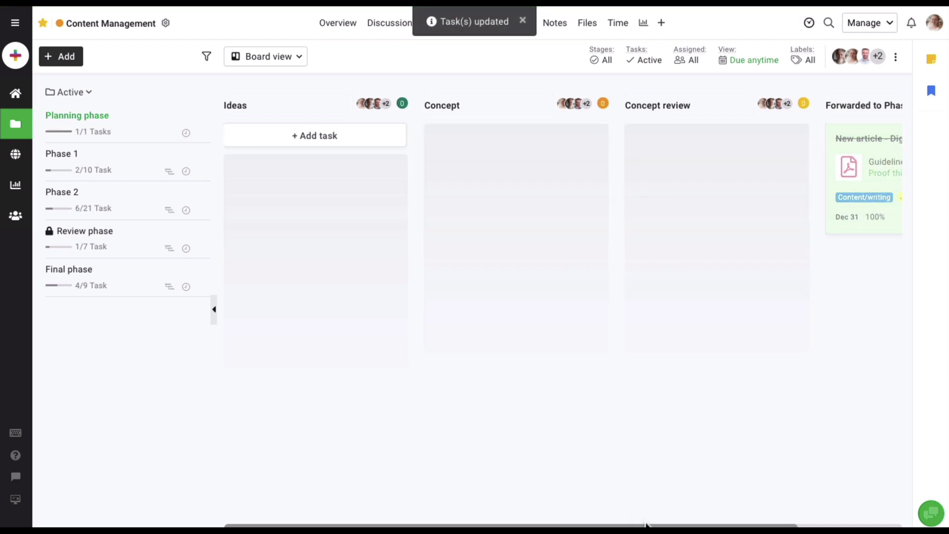
{"action": "left_click_drag", "start_coordinate": [640, 525], "coordinate": [748, 525]}
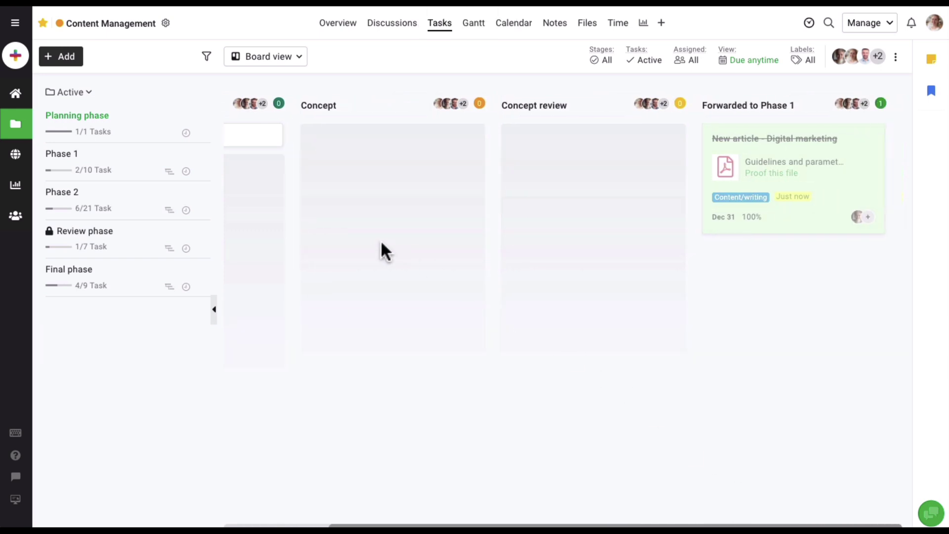
{"action": "left_click", "coordinate": [75, 164]}
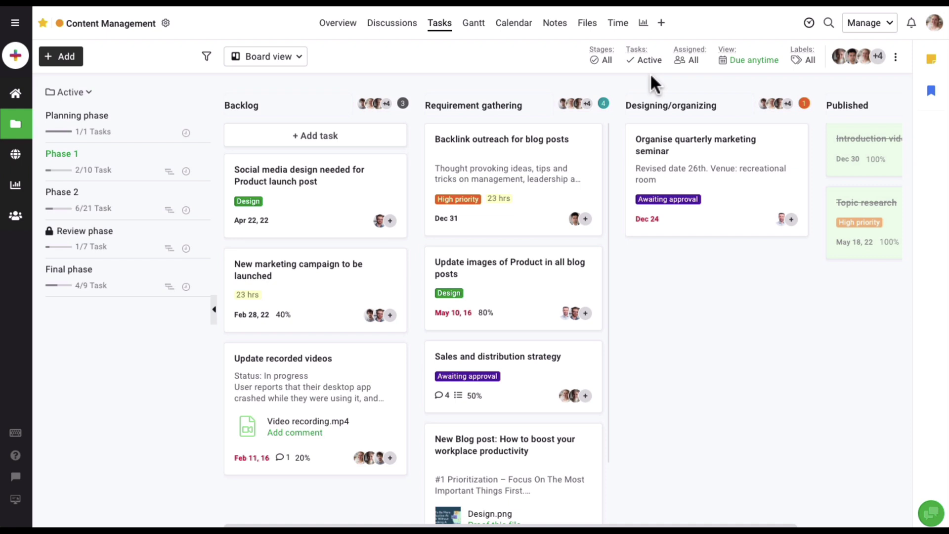
{"action": "right_click", "coordinate": [101, 164]}
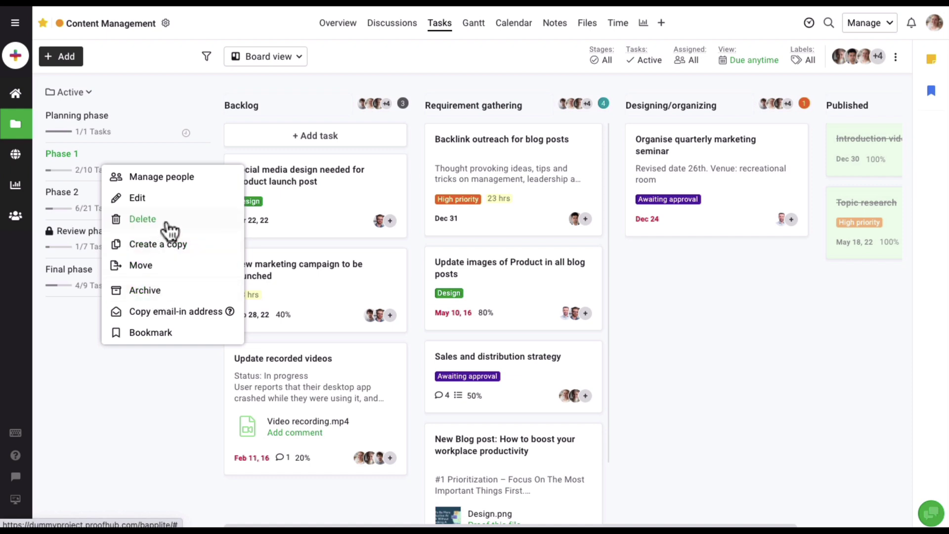
{"action": "left_click", "coordinate": [373, 60]}
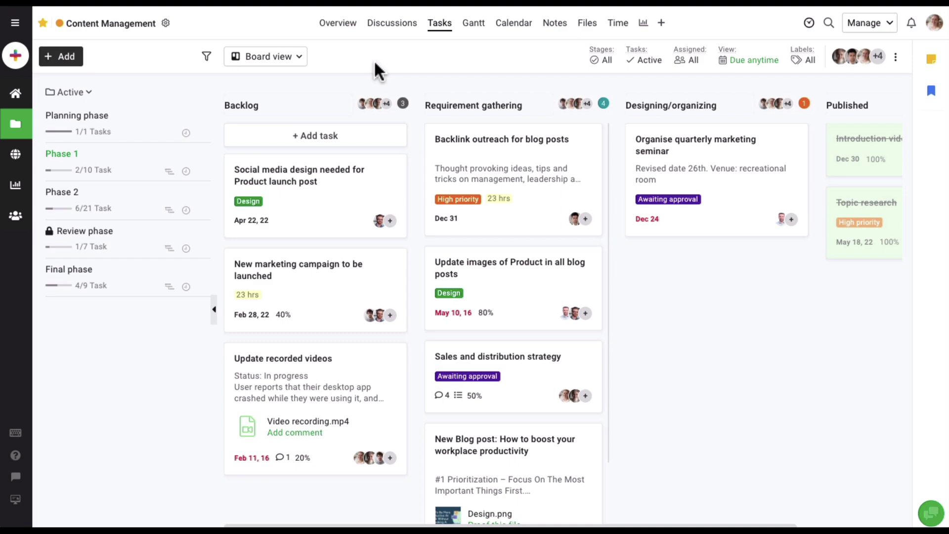